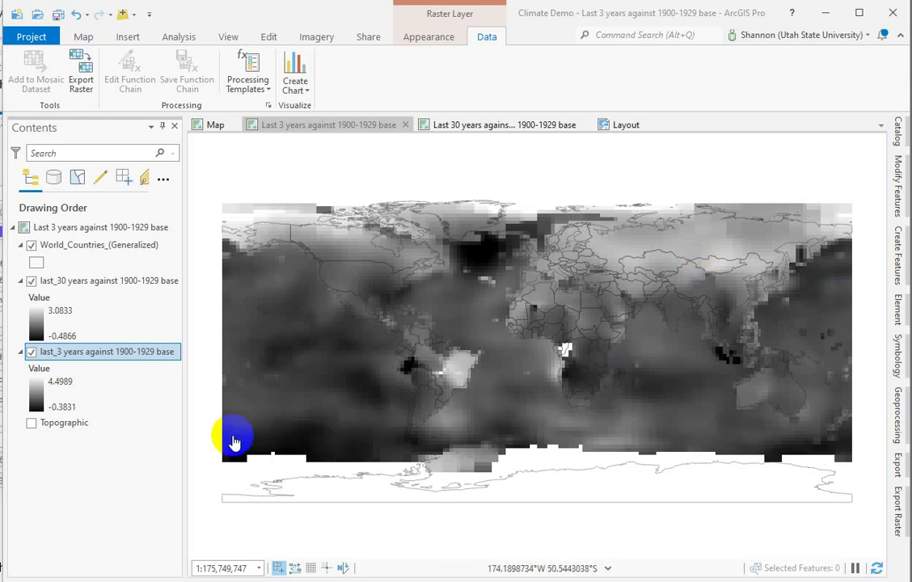
Open Symbology for the last_30 years layer and set its stretch type to Minimum Maximum.
{"action": "left_click", "coordinate": [96, 354]}
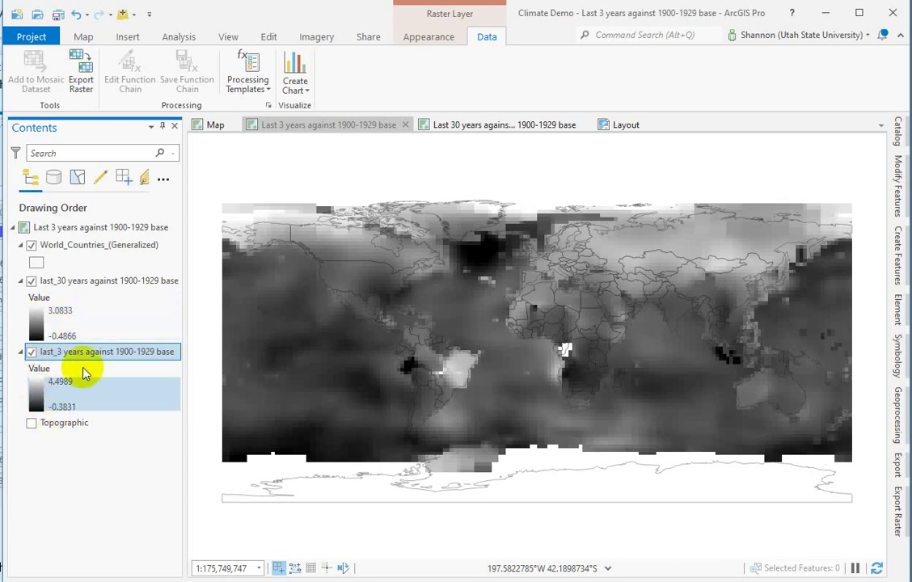
{"action": "left_click", "coordinate": [68, 287]}
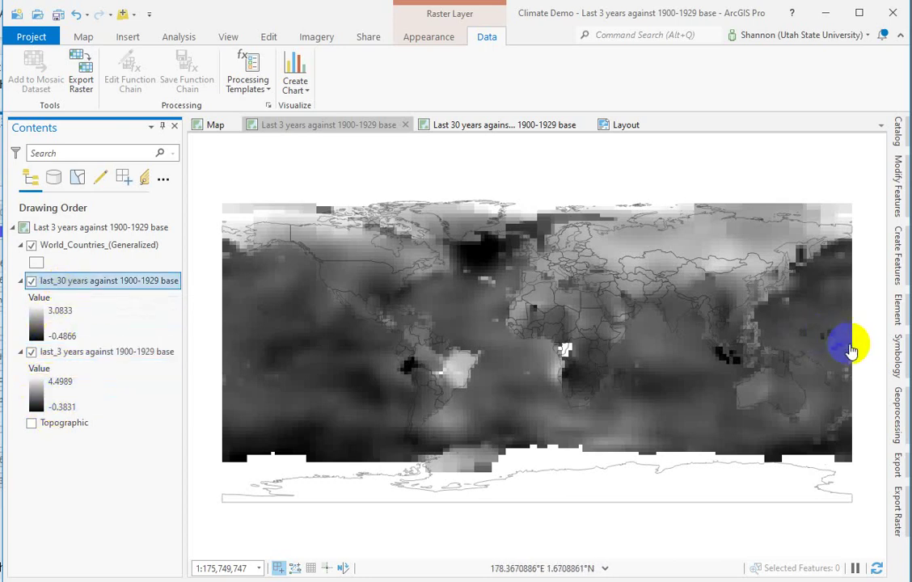
{"action": "left_click", "coordinate": [899, 355]}
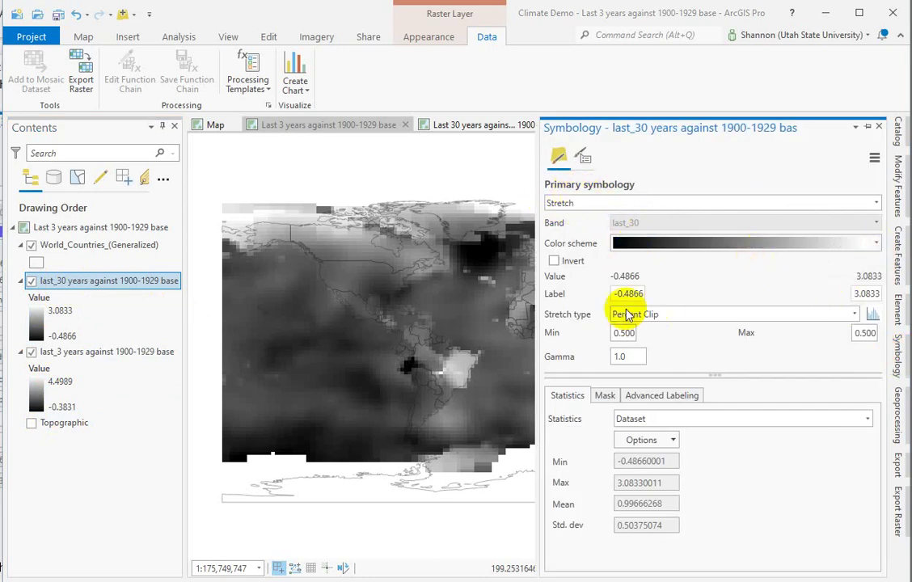
{"action": "left_click", "coordinate": [855, 318]}
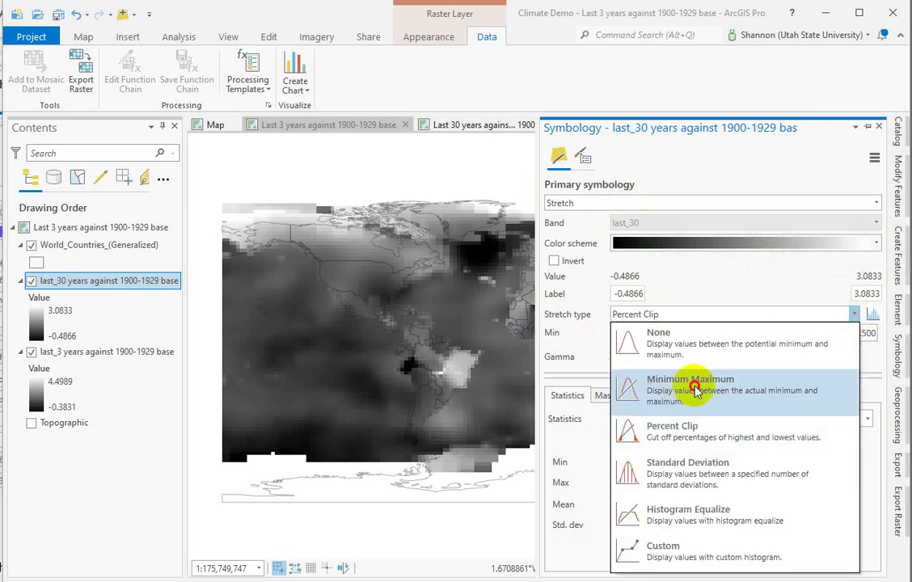
{"action": "left_click", "coordinate": [698, 390]}
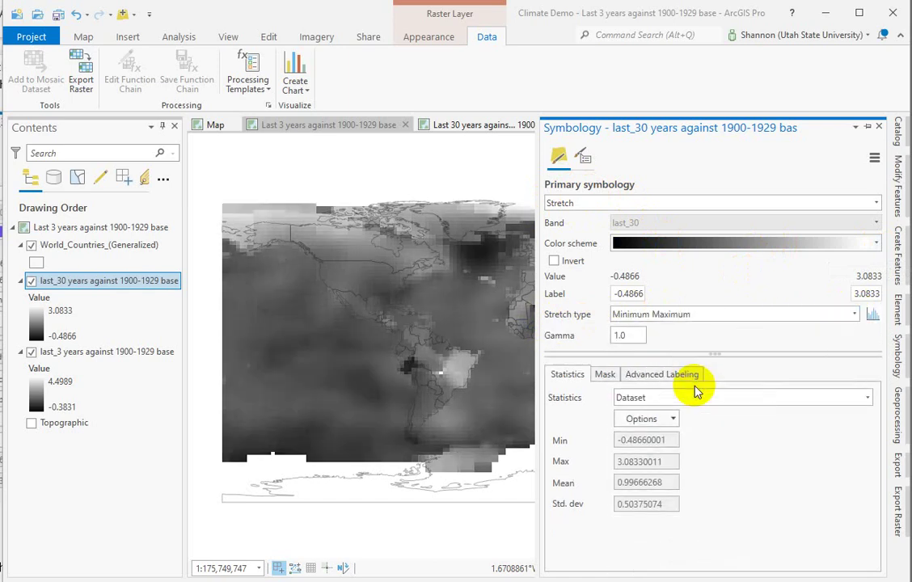
Apply the red-white-blue diverging colour scheme to last_30 instead of greyscale.
{"action": "left_click", "coordinate": [727, 247]}
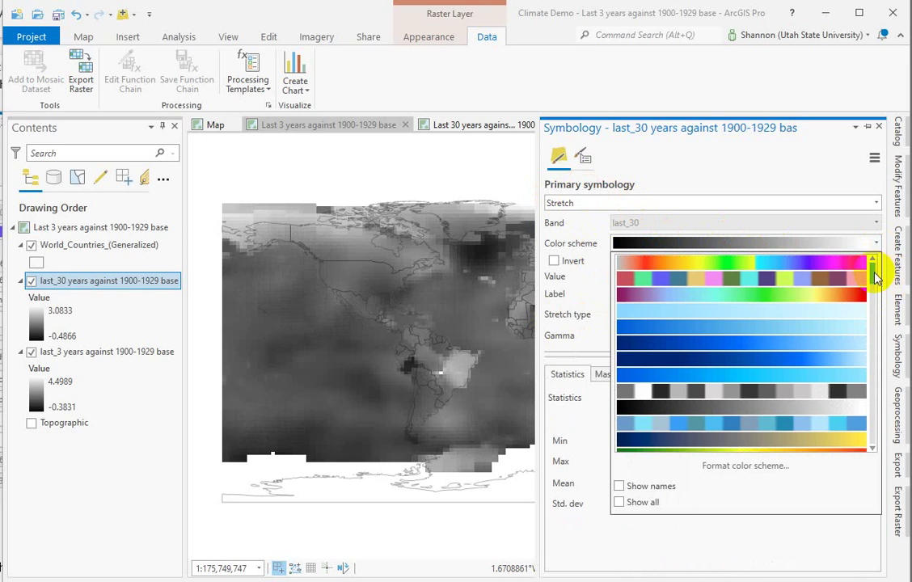
{"action": "scroll", "coordinate": [818, 401], "scroll_direction": "down", "scroll_amount": 5}
{"action": "left_click", "coordinate": [838, 417]}
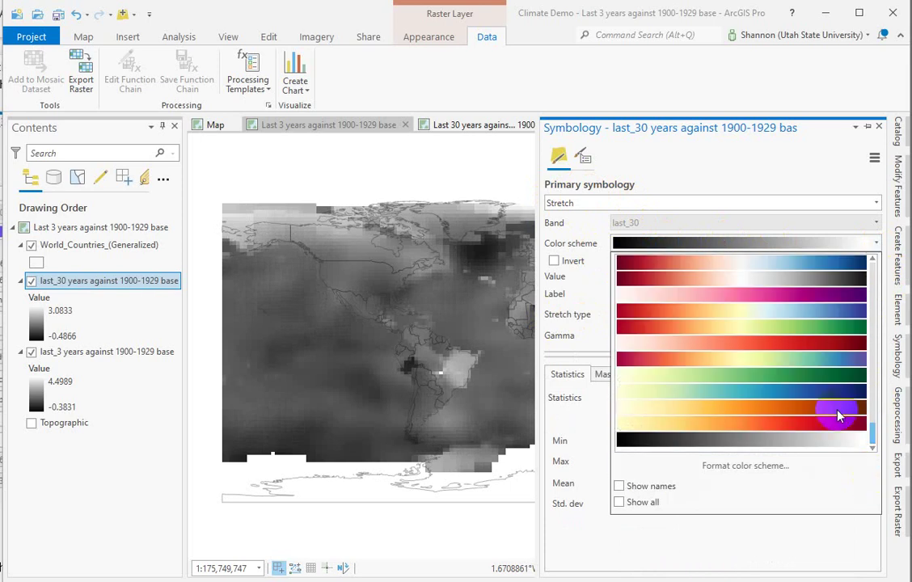
{"action": "left_click", "coordinate": [757, 259]}
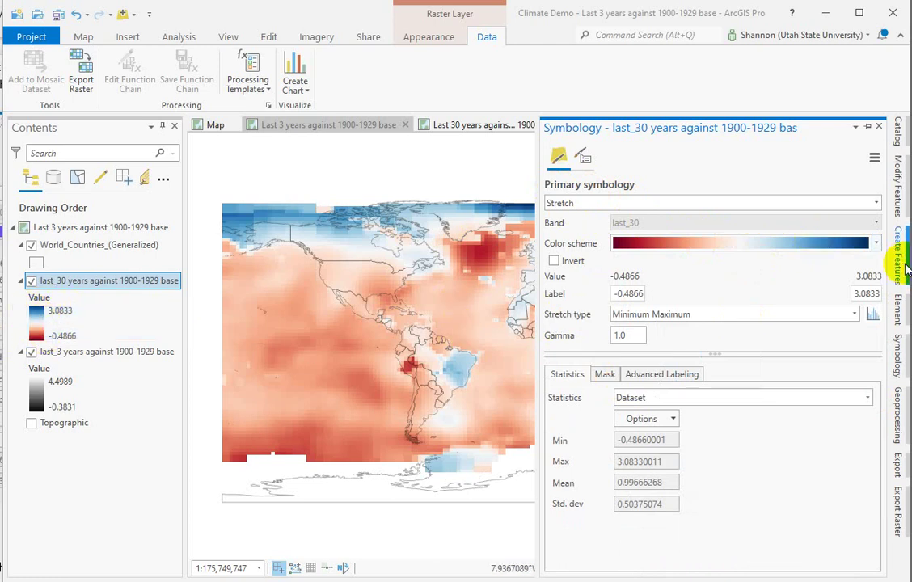
Flip the last_30 red-white-blue ramp in the Color Scheme Editor so it runs blue to red.
{"action": "left_click", "coordinate": [877, 247]}
{"action": "left_click", "coordinate": [726, 467]}
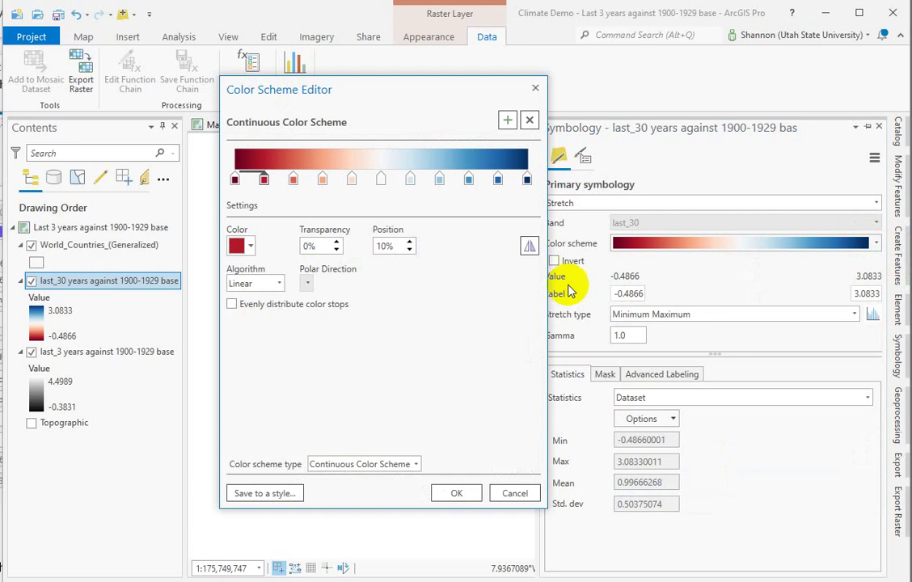
{"action": "left_click", "coordinate": [528, 246]}
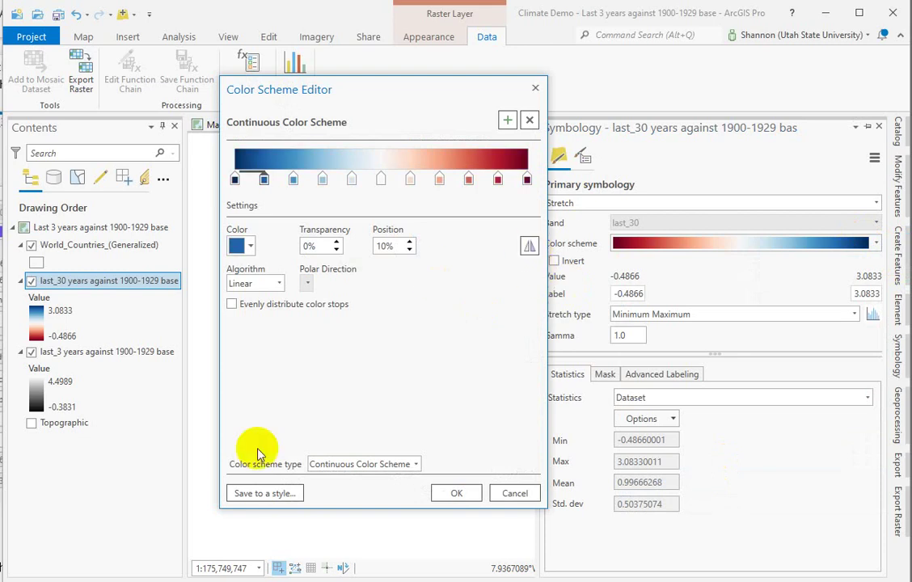
{"action": "left_click", "coordinate": [450, 485]}
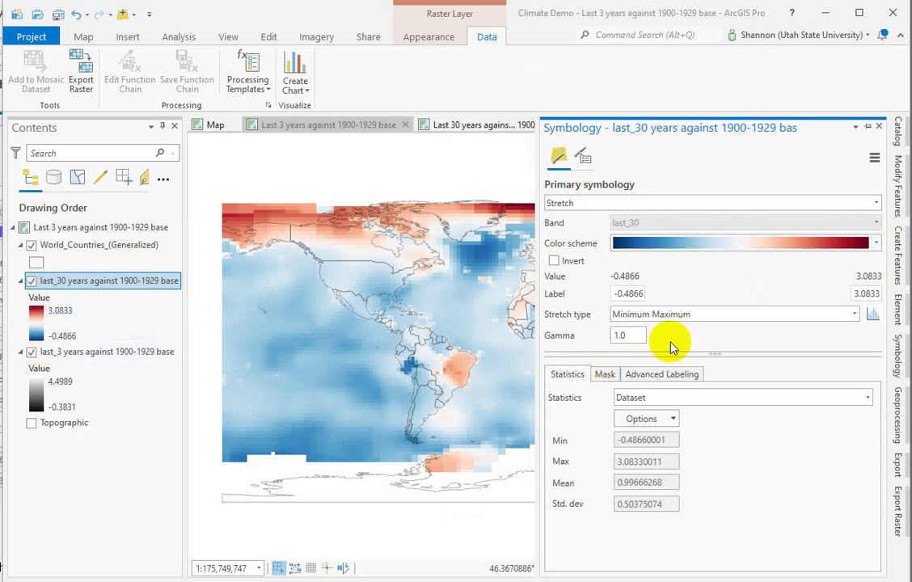
Switch last_30 statistics to Custom with a minimum of -5 and a maximum of 5.
{"action": "left_click", "coordinate": [650, 398]}
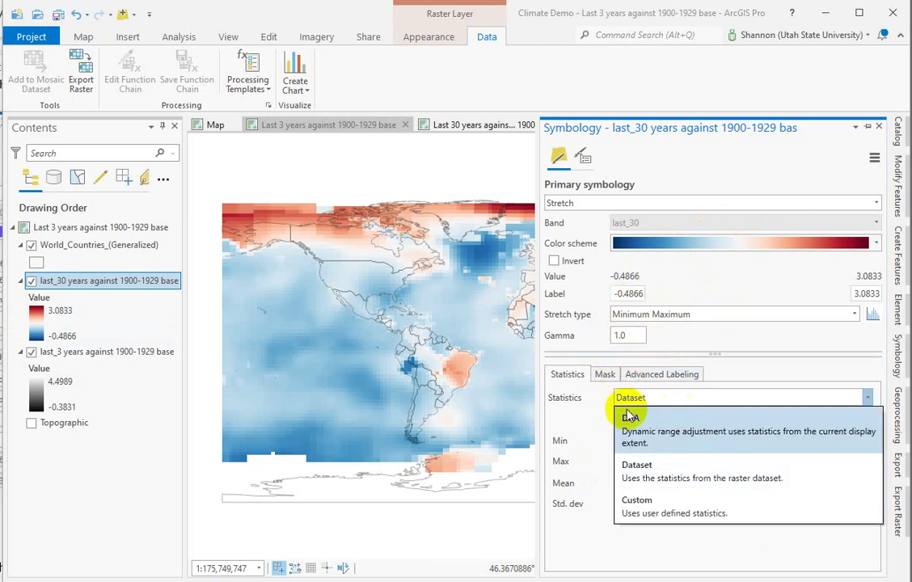
{"action": "left_click", "coordinate": [640, 508]}
{"action": "left_click_drag", "start_coordinate": [671, 439], "coordinate": [568, 443]}
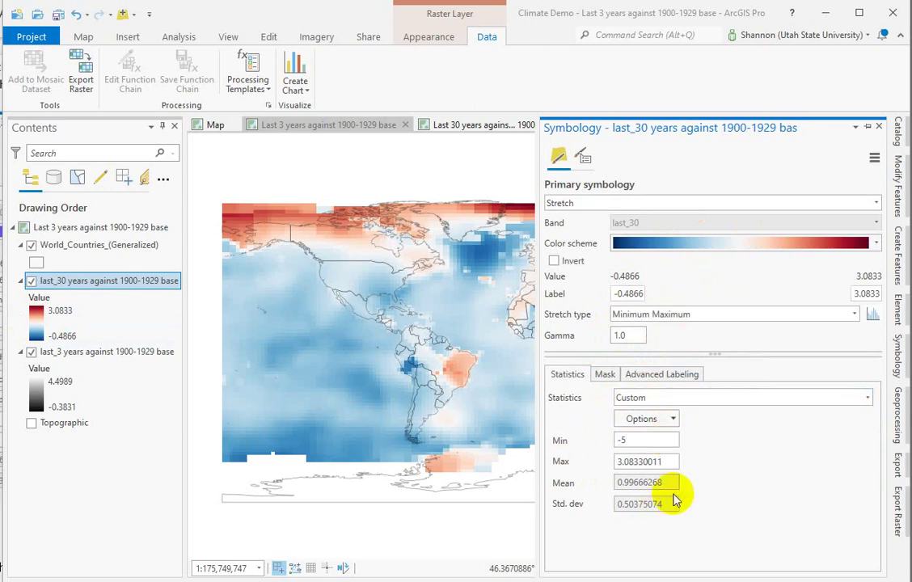
{"action": "key", "text": "Return"}
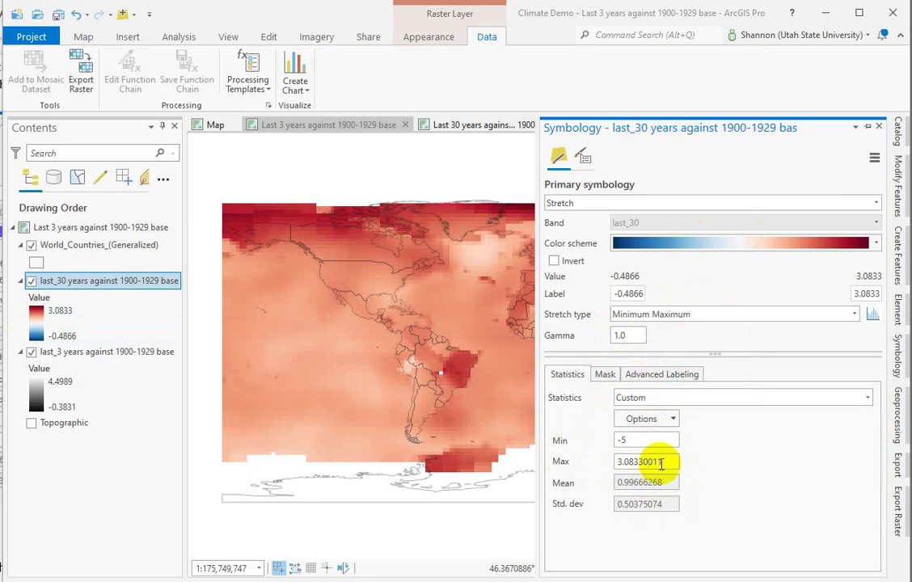
{"action": "left_click_drag", "start_coordinate": [669, 461], "coordinate": [588, 462]}
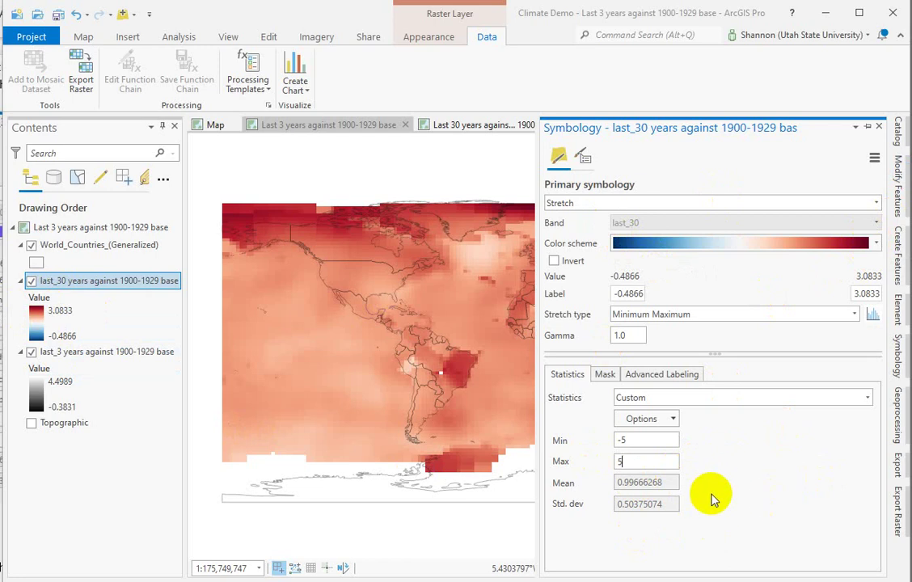
{"action": "left_click", "coordinate": [761, 495]}
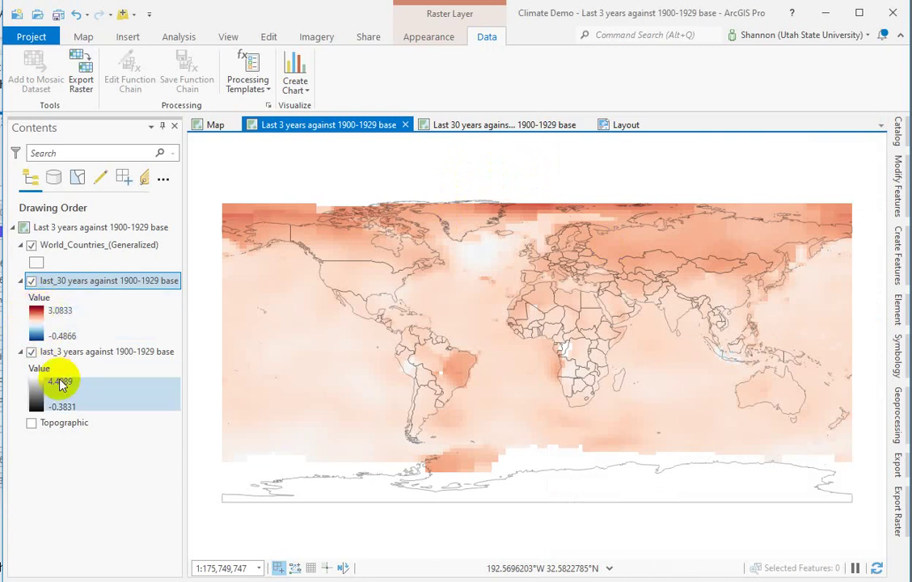
Open Symbology for the last_3 years layer, keep Stretch, and apply the red-white-blue diverging ramp.
{"action": "left_click", "coordinate": [111, 353]}
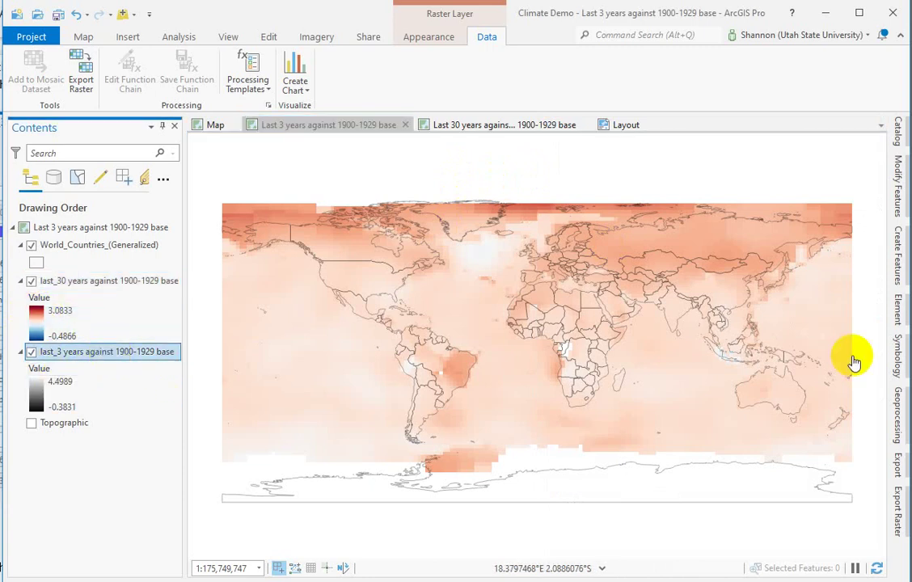
{"action": "left_click", "coordinate": [897, 356]}
{"action": "left_click", "coordinate": [584, 202]}
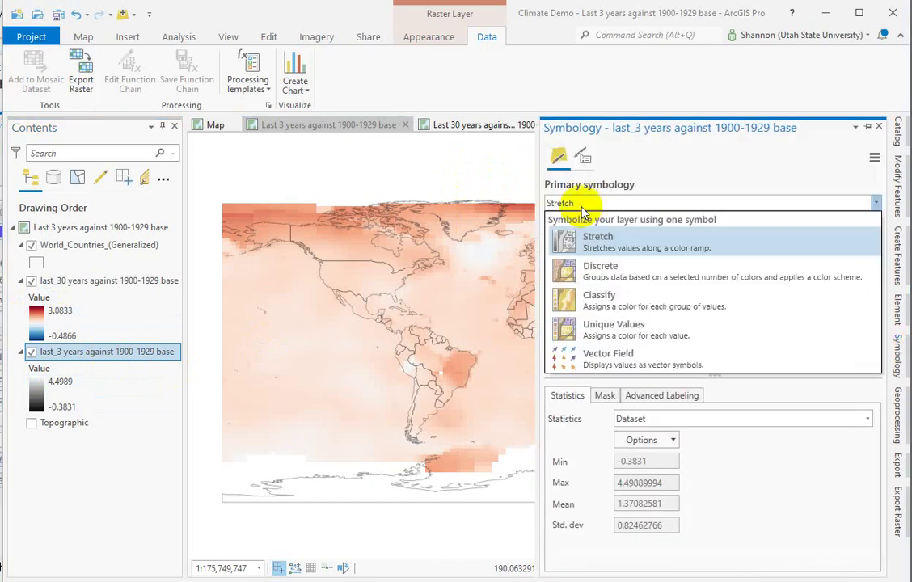
{"action": "left_click", "coordinate": [662, 206]}
{"action": "left_click", "coordinate": [786, 243]}
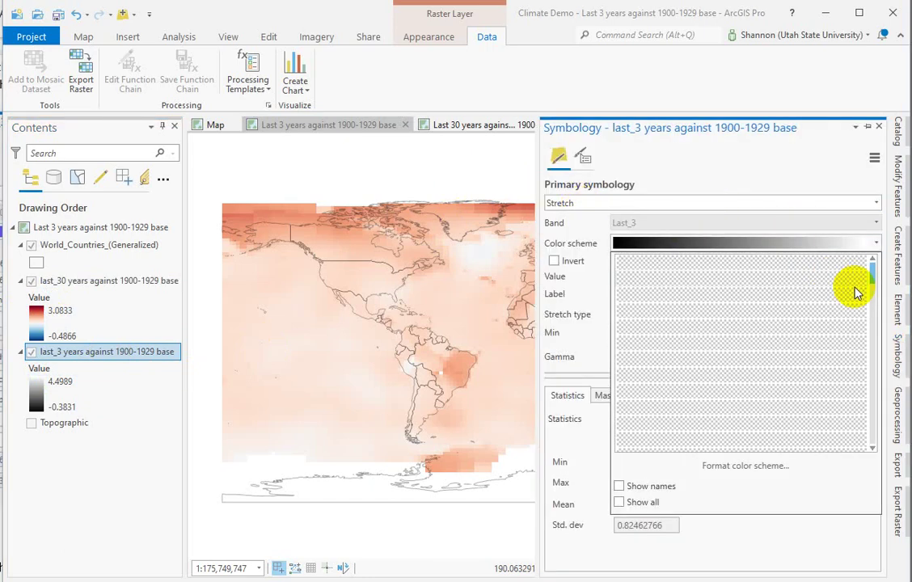
{"action": "left_click_drag", "start_coordinate": [872, 271], "coordinate": [901, 508]}
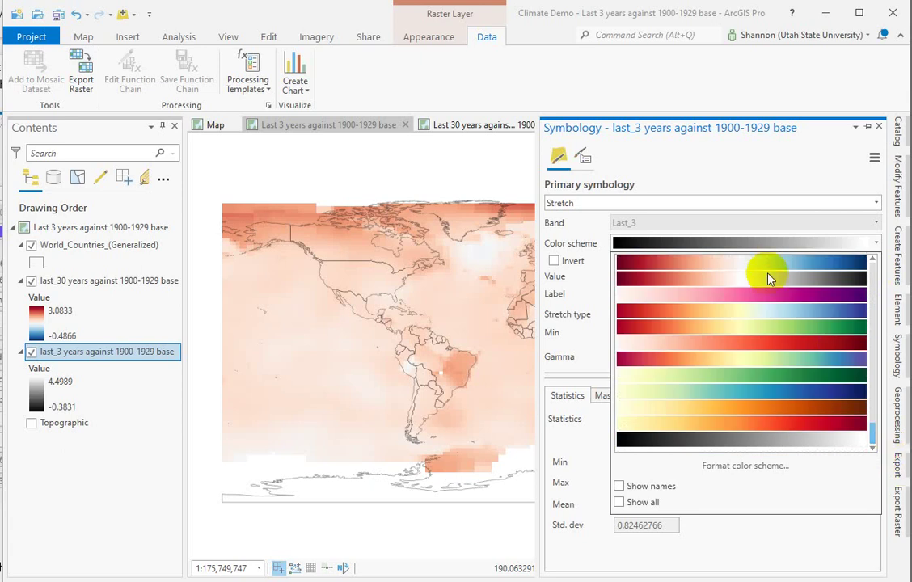
{"action": "left_click", "coordinate": [766, 266]}
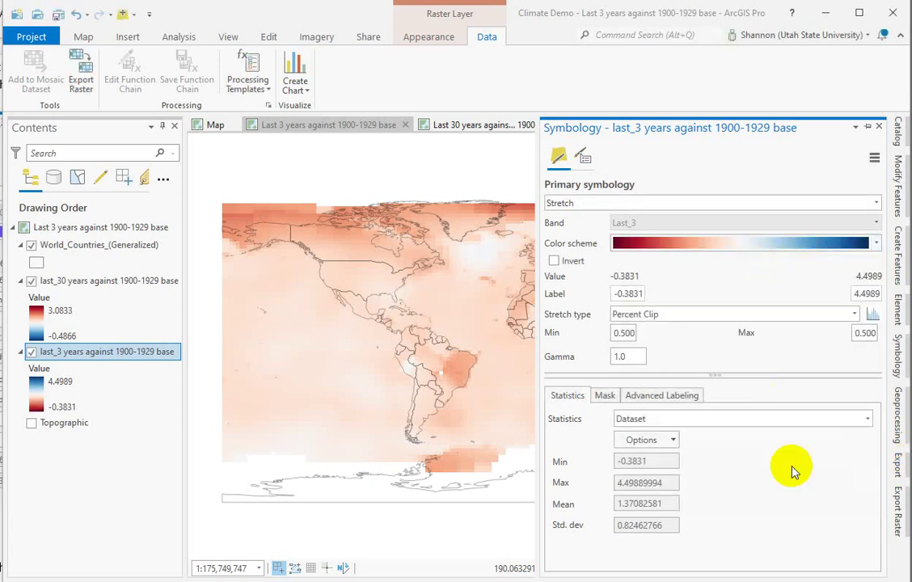
Reverse the last_3 colour ramp in the Color Scheme Editor so low is blue, high red.
{"action": "left_click", "coordinate": [828, 249]}
{"action": "left_click", "coordinate": [754, 474]}
{"action": "left_click", "coordinate": [528, 247]}
{"action": "left_click", "coordinate": [457, 493]}
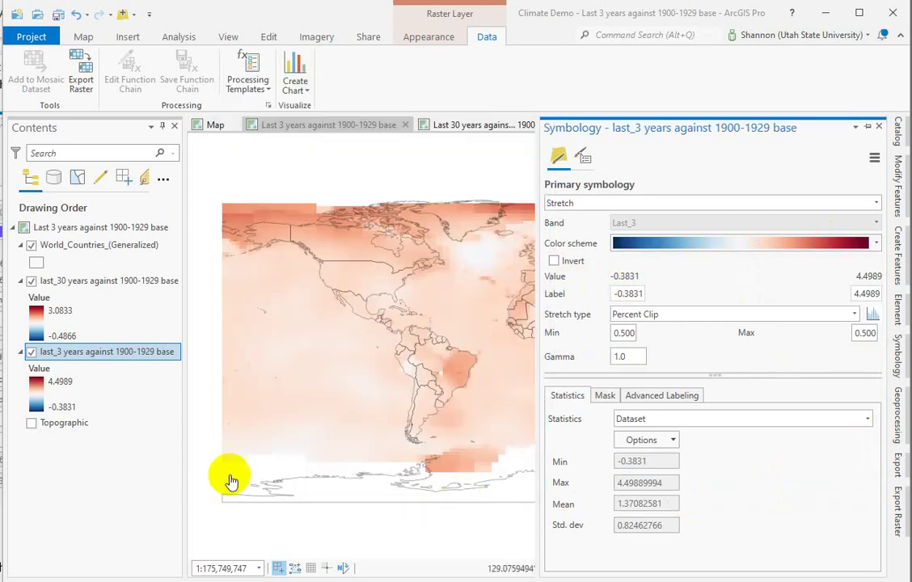
Set the last_3 stretch type to Minimum Maximum with Custom statistics.
{"action": "left_click", "coordinate": [655, 314]}
{"action": "left_click", "coordinate": [703, 339]}
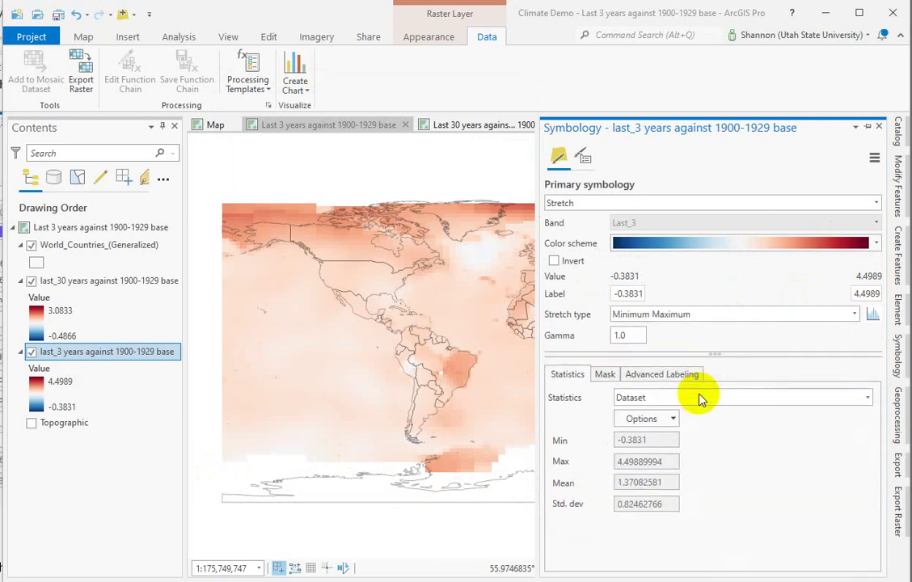
{"action": "left_click", "coordinate": [633, 401]}
{"action": "left_click", "coordinate": [657, 502]}
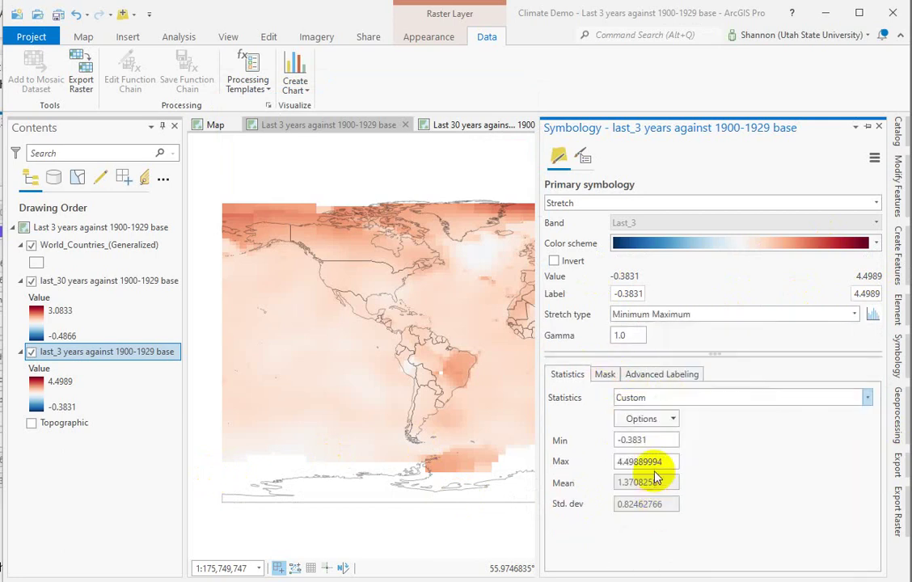
Enter -5 as the custom minimum and 5 as the custom maximum for last_3.
{"action": "left_click_drag", "start_coordinate": [656, 439], "coordinate": [556, 443]}
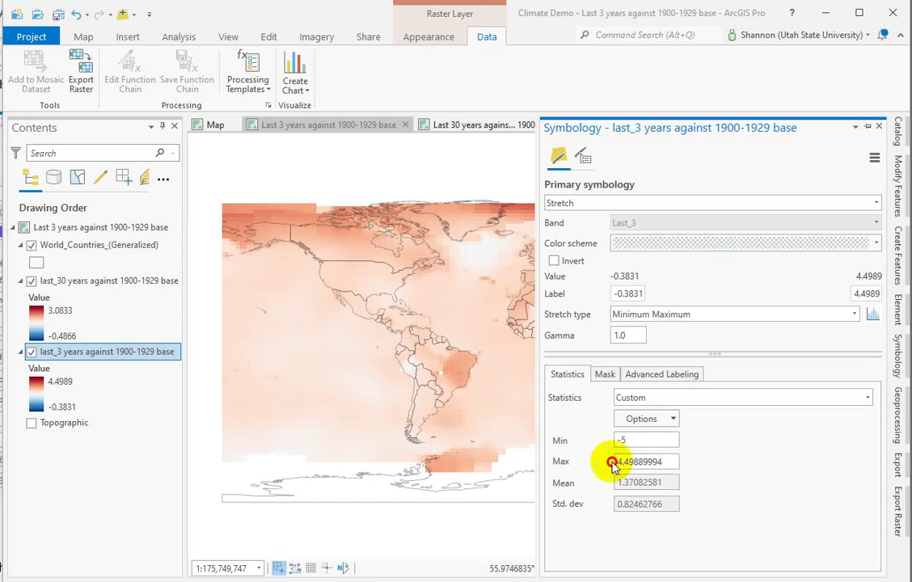
{"action": "left_click", "coordinate": [661, 461]}
{"action": "left_click_drag", "start_coordinate": [670, 462], "coordinate": [594, 462]}
{"action": "type", "text": "5"}
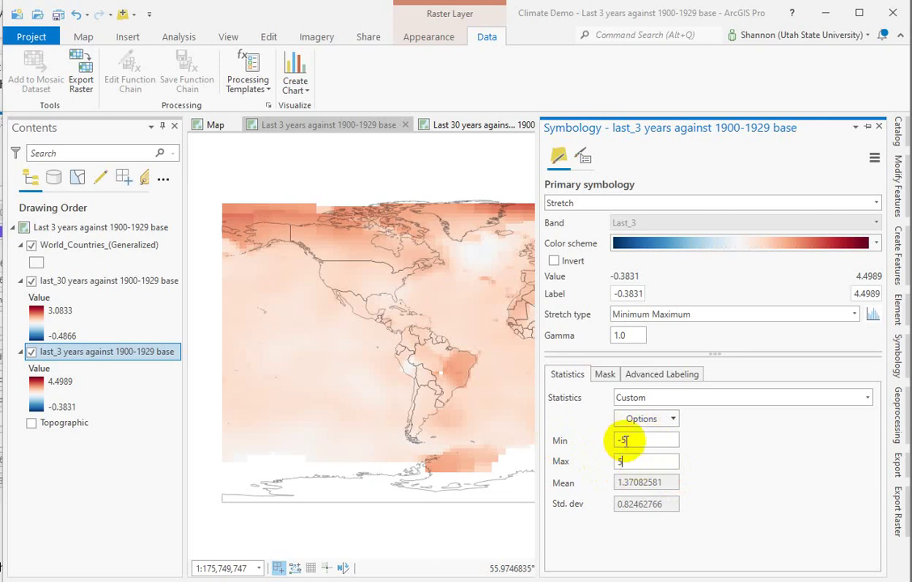
{"action": "double_click", "coordinate": [628, 463]}
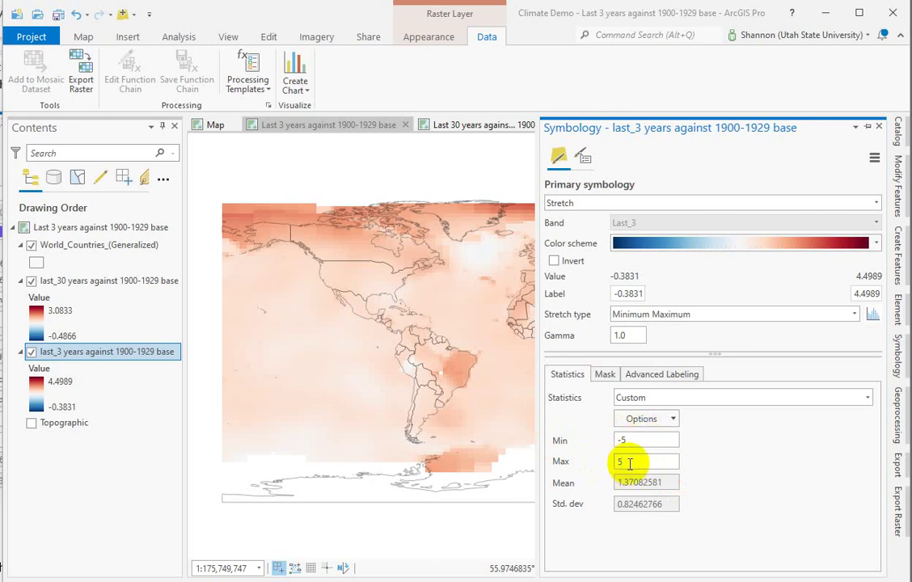
{"action": "left_click", "coordinate": [56, 383]}
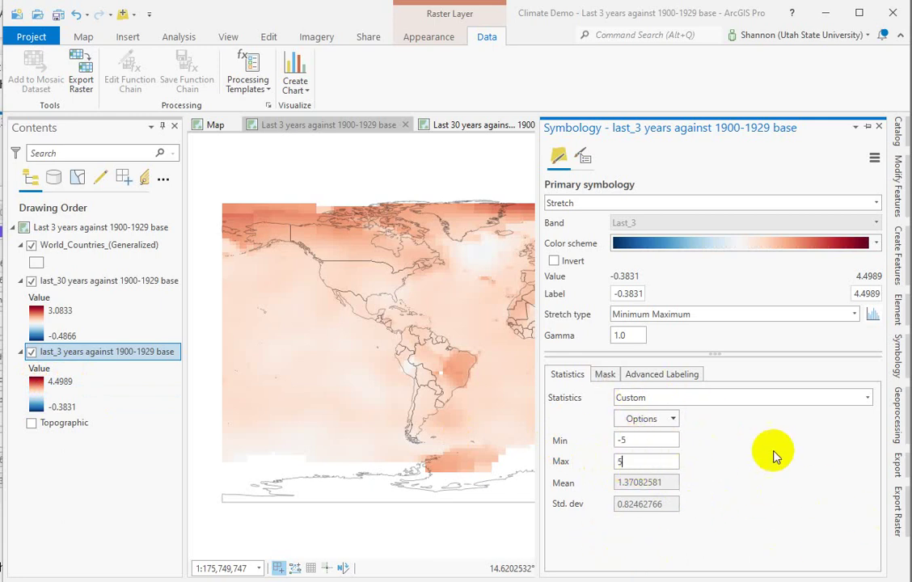
{"action": "left_click", "coordinate": [623, 460]}
Commit the custom -5 to 5 statistics so the last_3 layer redraws with them.
{"action": "key", "text": "Return"}
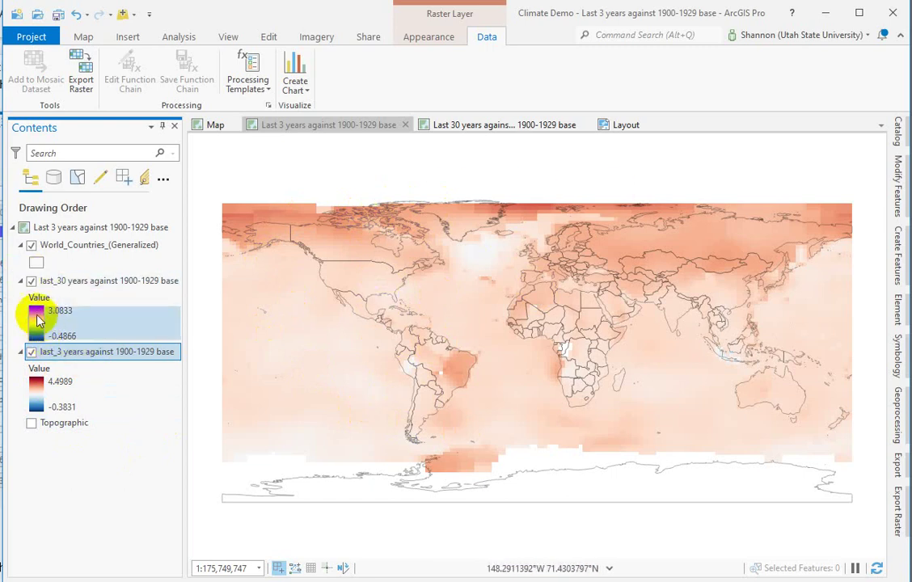
Turn off the last_30 years against 1900-1929 base layer in the Contents pane.
{"action": "left_click", "coordinate": [31, 280]}
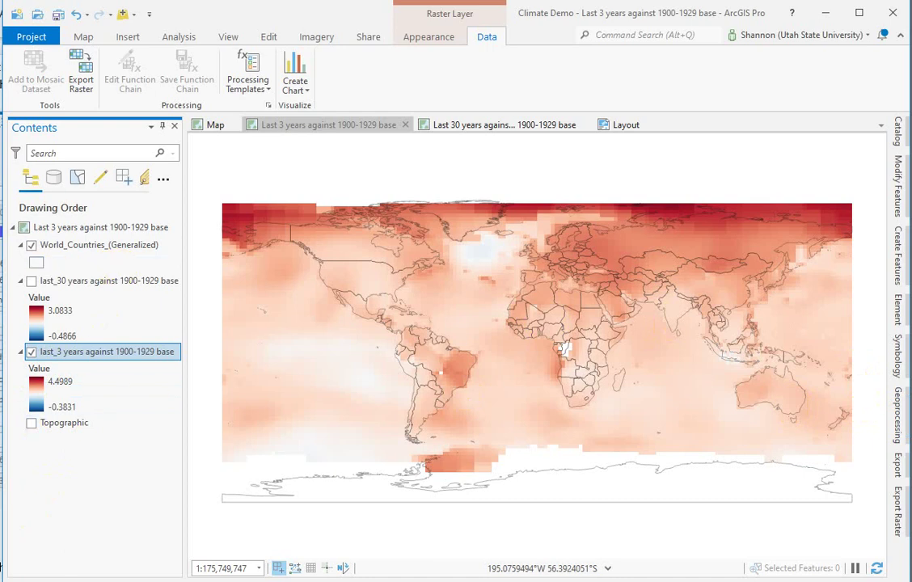
{"action": "left_click", "coordinate": [898, 356]}
{"action": "left_click", "coordinate": [638, 376]}
{"action": "left_click", "coordinate": [605, 377]}
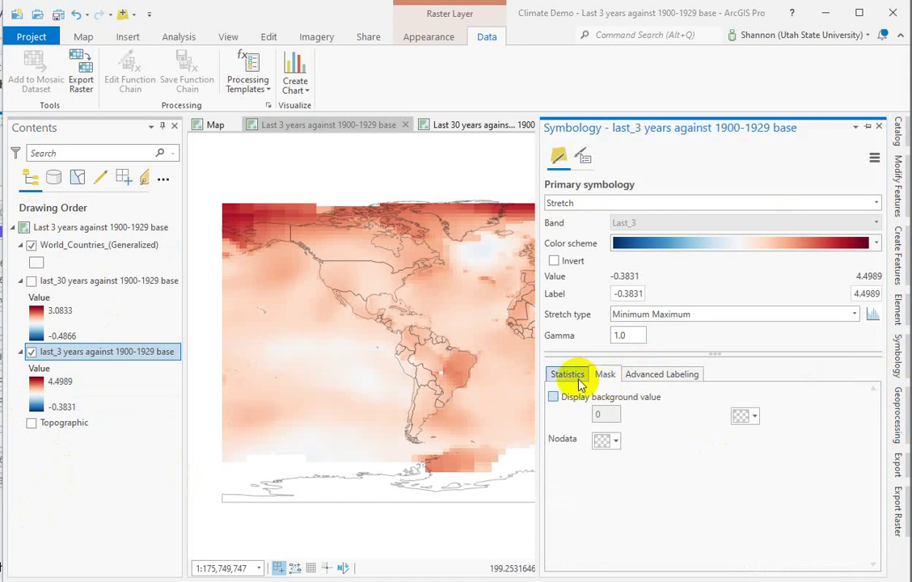
{"action": "left_click", "coordinate": [578, 380]}
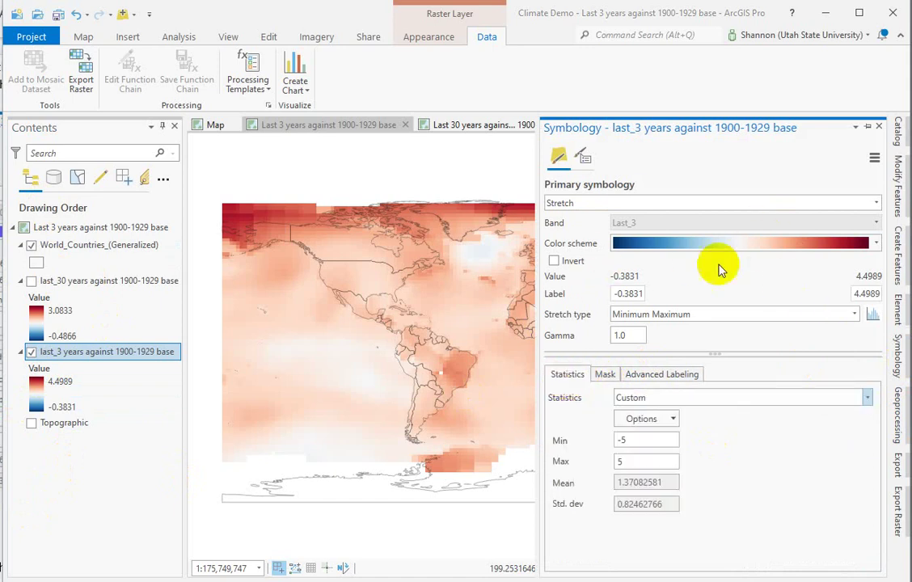